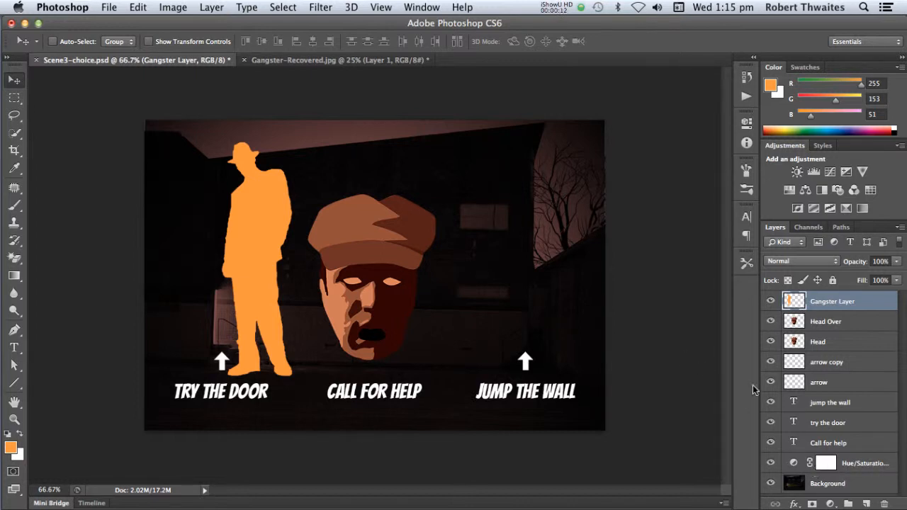
- Widen the layer list and hide every layer except the Background and the Hue/Saturation 1 adjustment
drag(758, 338, 691, 338)
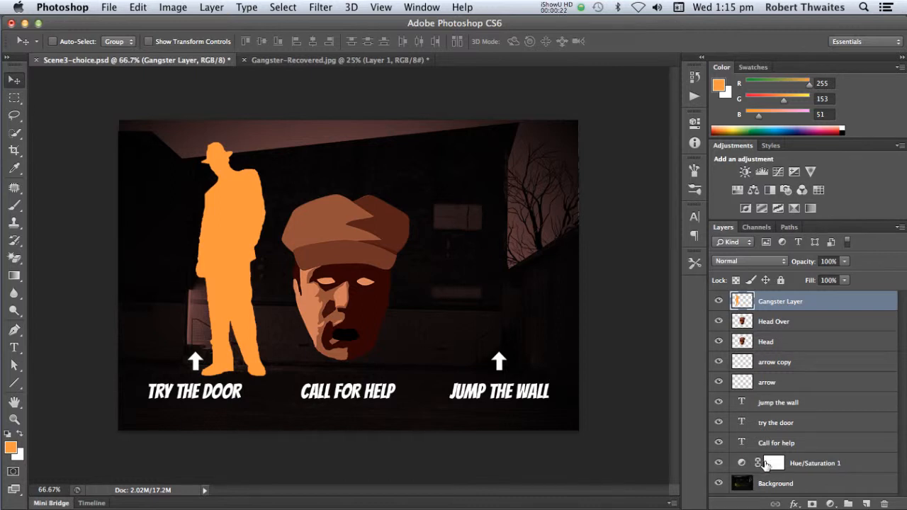
click(719, 464)
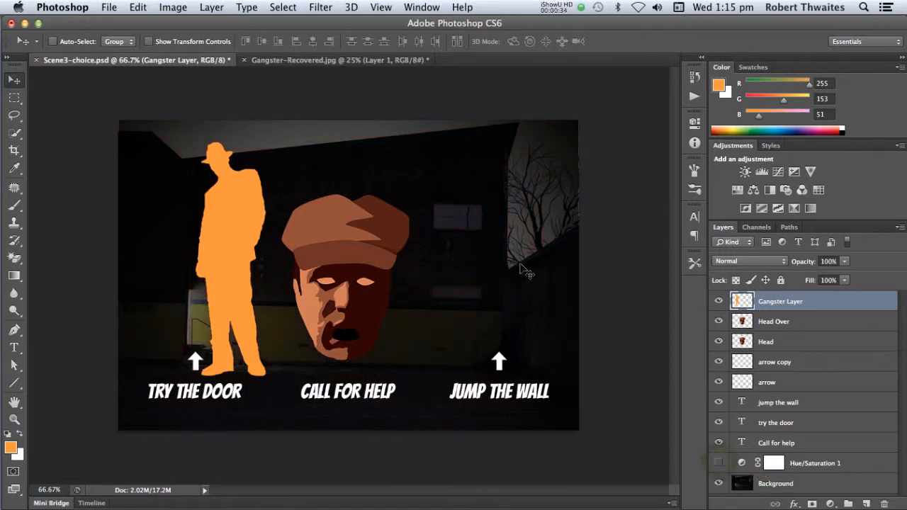
drag(719, 446, 718, 302)
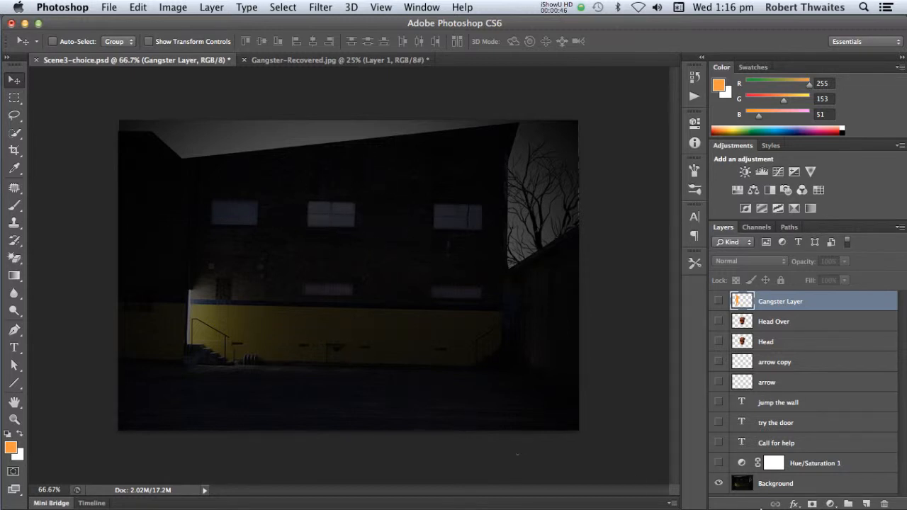
click(720, 464)
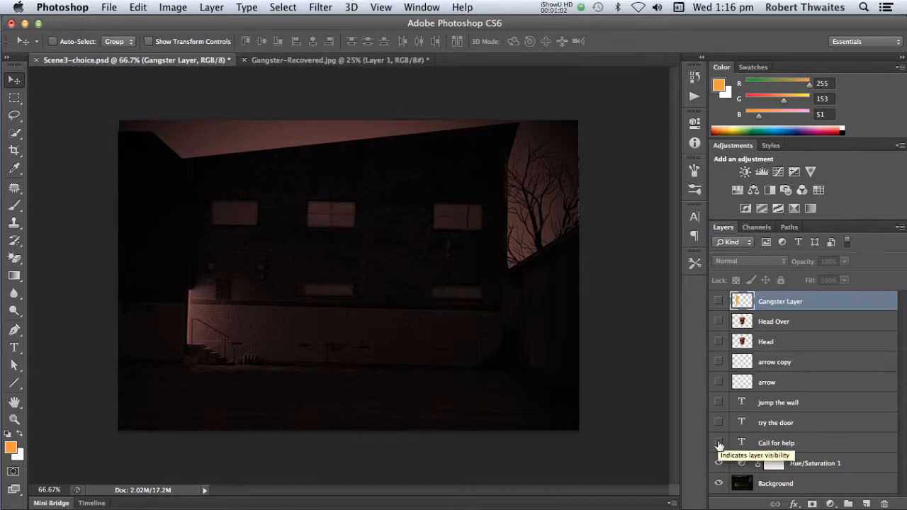
- Show Gangster Layer and move it directly beneath the Hue/Saturation 1 adjustment layer
click(719, 301)
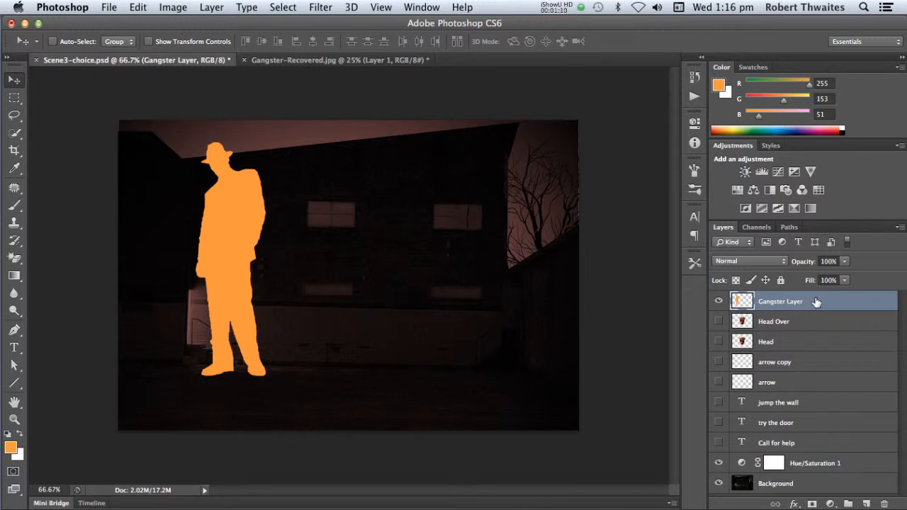
drag(816, 303, 829, 475)
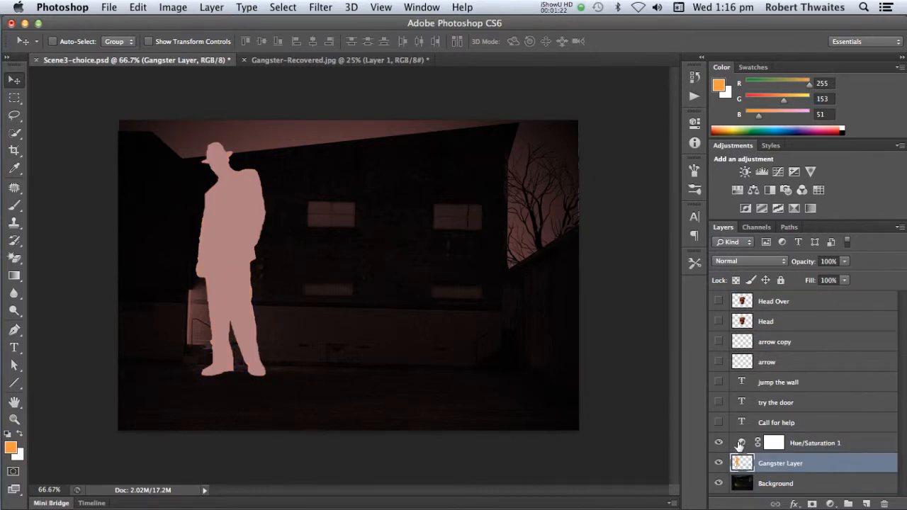
- Compare the image with the Hue/Saturation 1 adjustment off and on, and delete that adjustment layer
click(718, 443)
click(718, 443)
drag(861, 442, 886, 503)
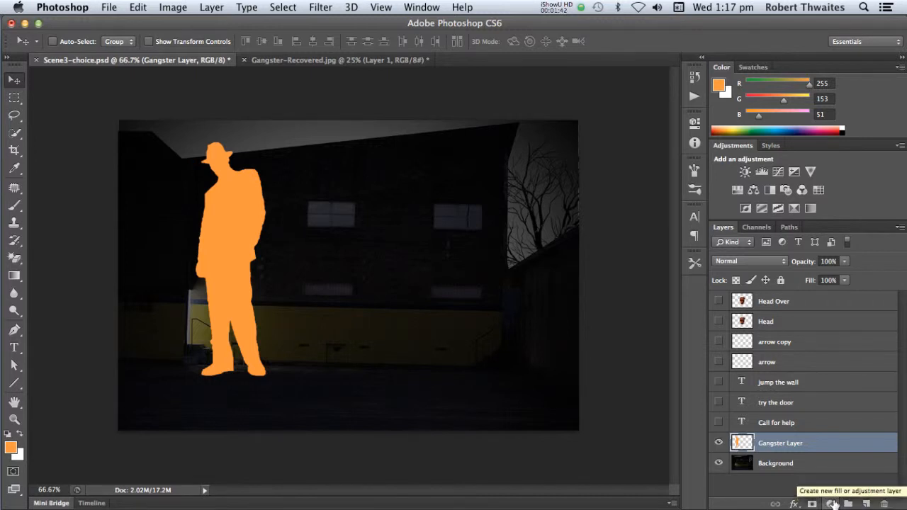
click(210, 9)
mouse_move(276, 141)
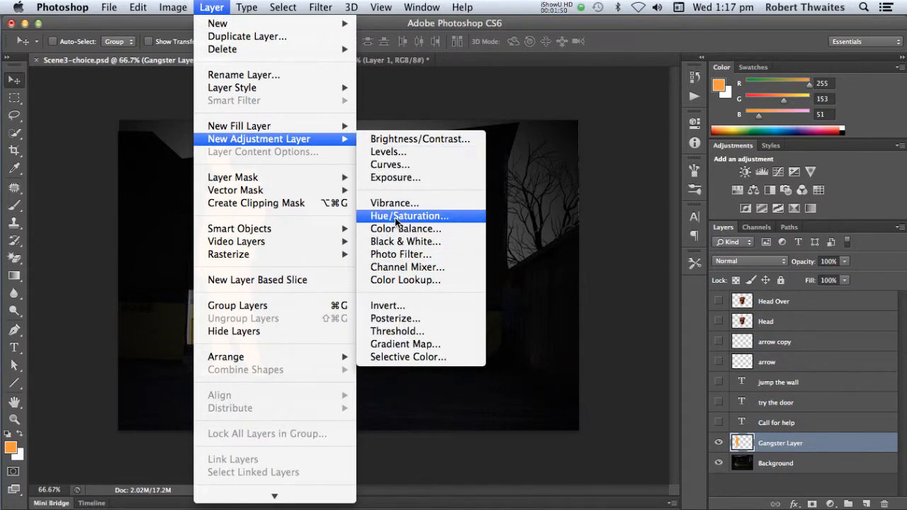
click(610, 318)
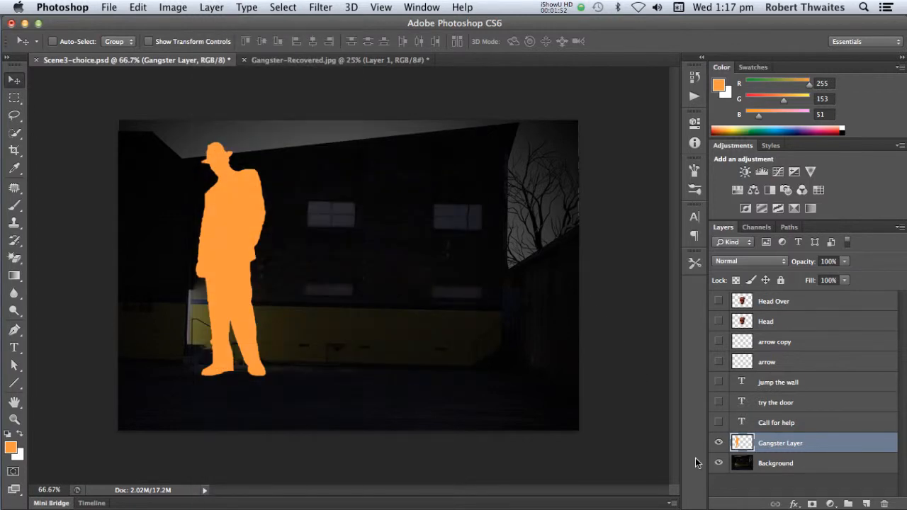
- Add a new Hue/Saturation adjustment layer directly above Gangster Layer
click(830, 504)
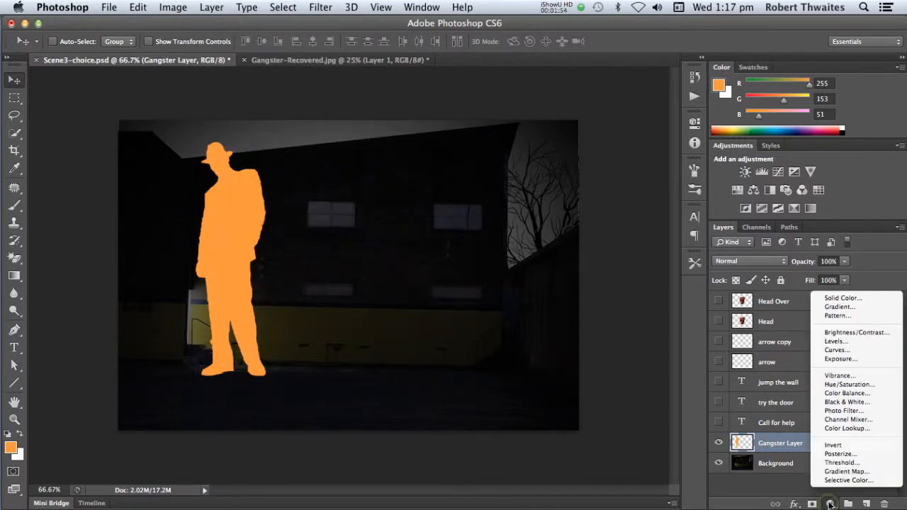
click(844, 384)
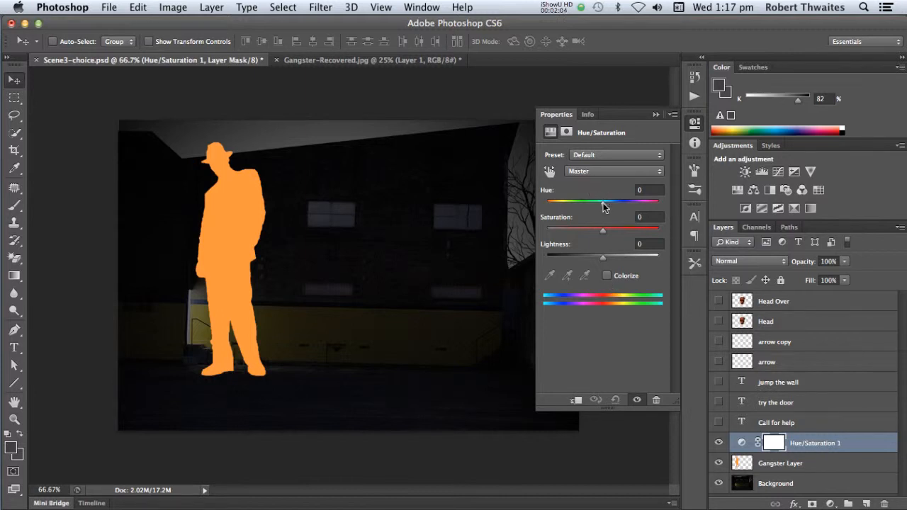
- Try hue +66, saturation +100 and lightness +31 on the adjustment, and reset it to its defaults
drag(603, 207, 633, 205)
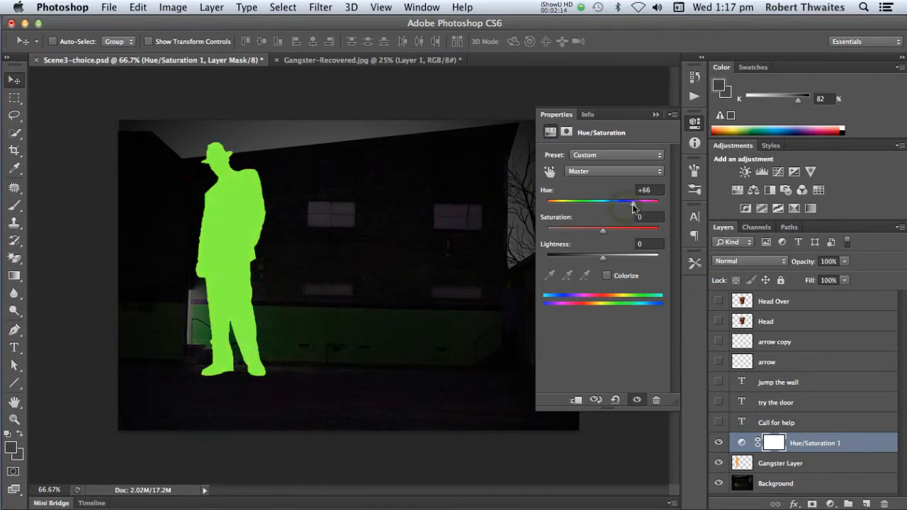
drag(602, 262, 666, 240)
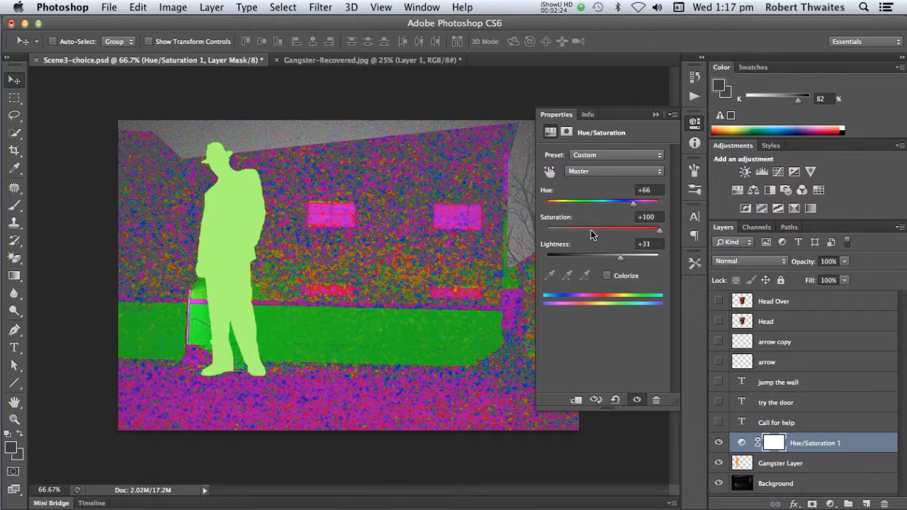
click(617, 400)
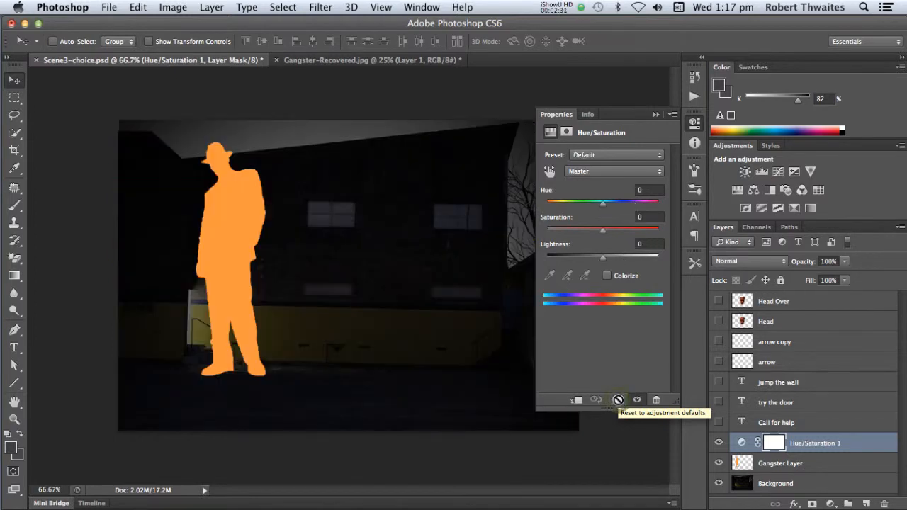
- Colorize the Hue/Saturation adjustment with hue 0, saturation 33 and lightness +4, and close its settings
click(606, 276)
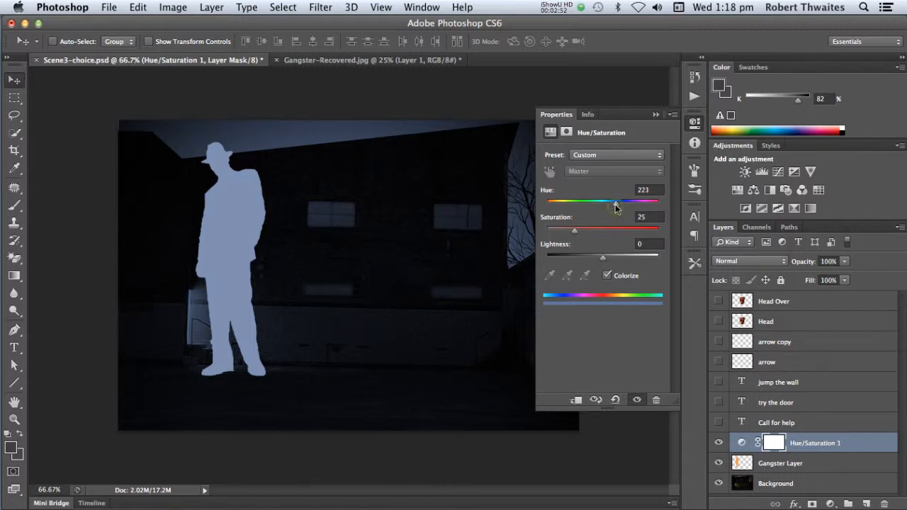
drag(616, 205, 546, 207)
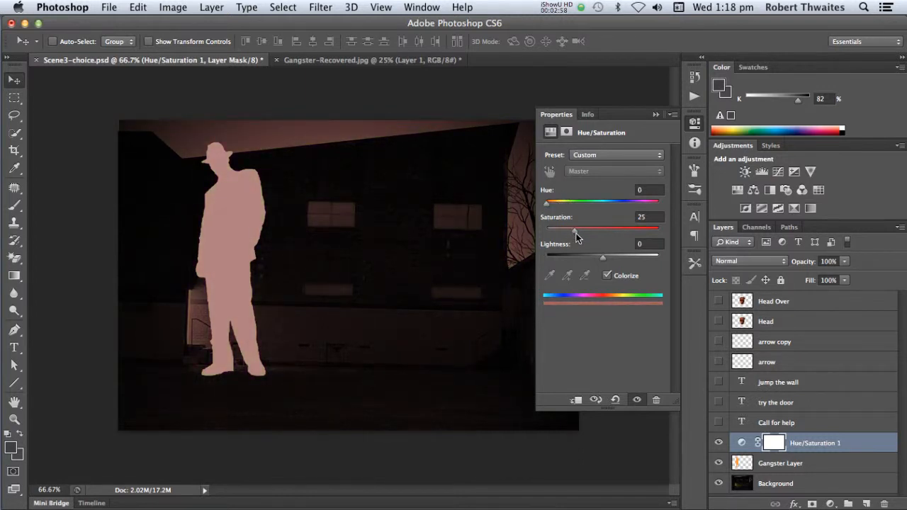
drag(576, 233, 607, 260)
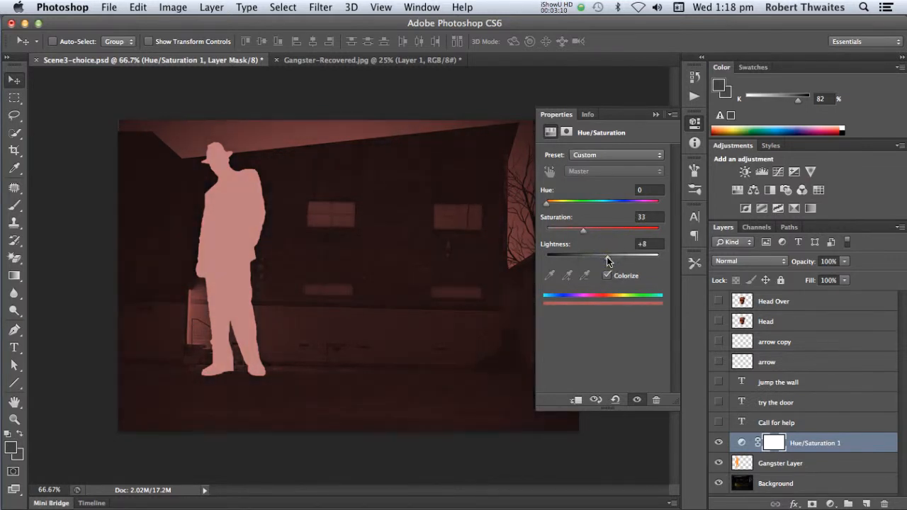
drag(606, 261, 606, 261)
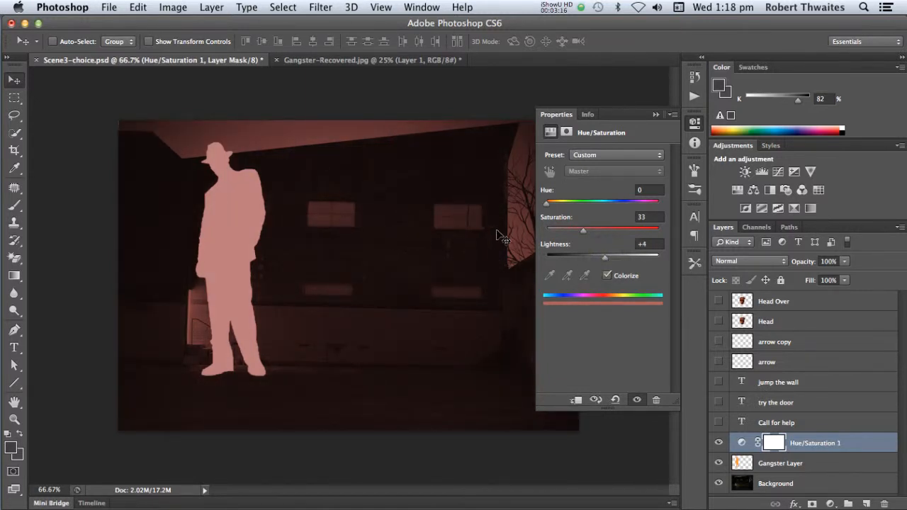
click(656, 114)
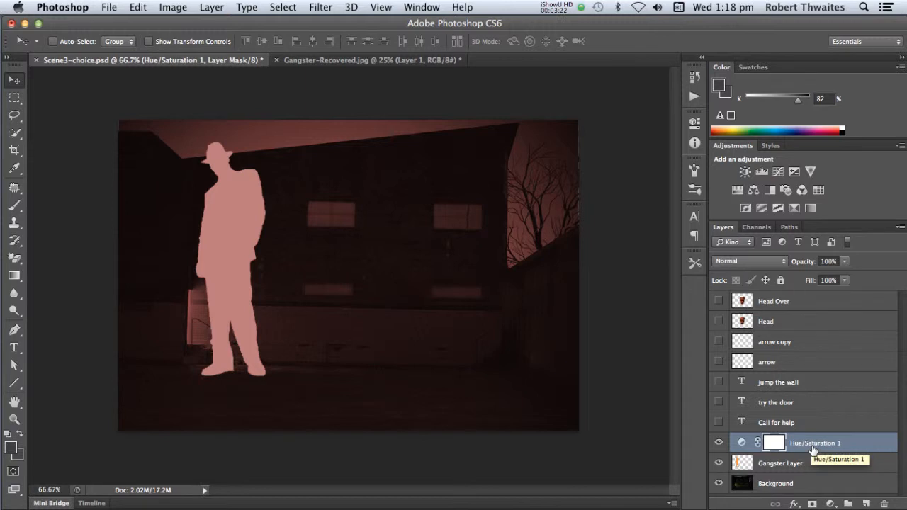
- Toggle the visibility of the Hue/Saturation 1 adjustment to compare the original and colorized images
click(718, 443)
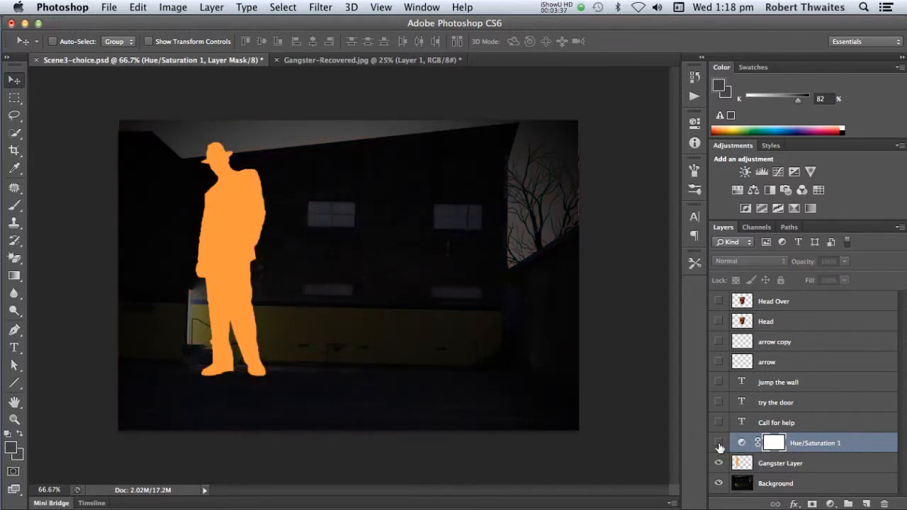
click(717, 444)
click(718, 444)
click(718, 443)
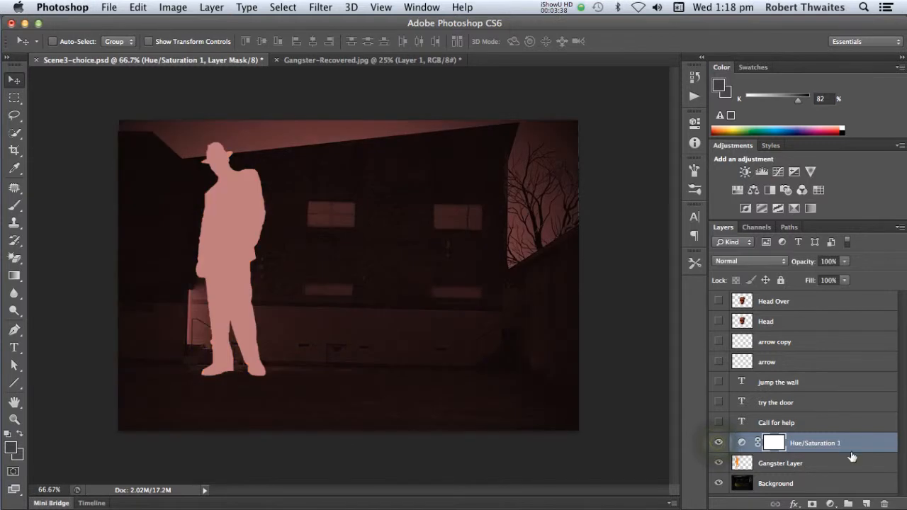
- Delete the Hue/Saturation 1 adjustment layer and undo the deletion
drag(858, 440, 883, 502)
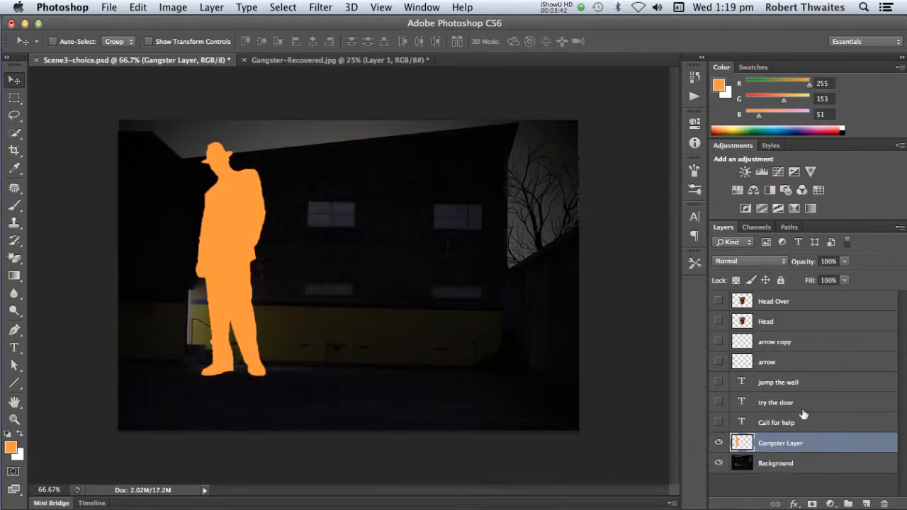
click(830, 503)
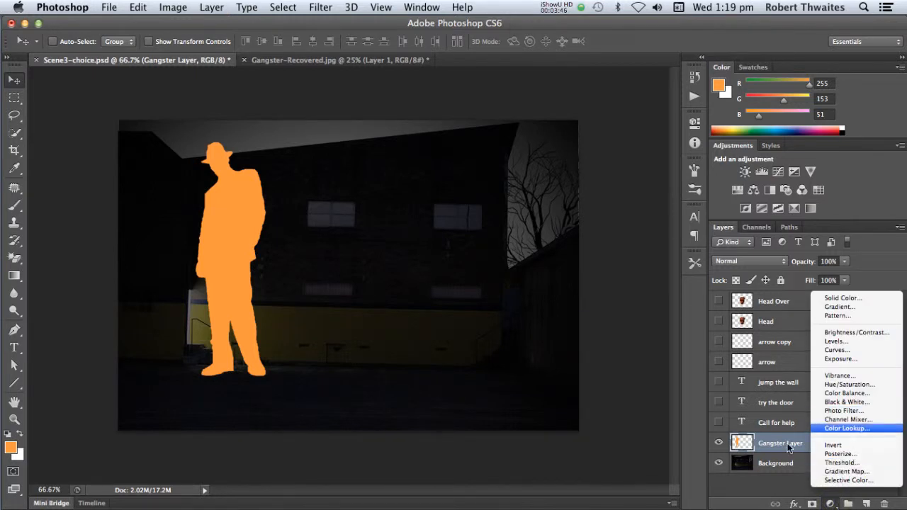
click(771, 485)
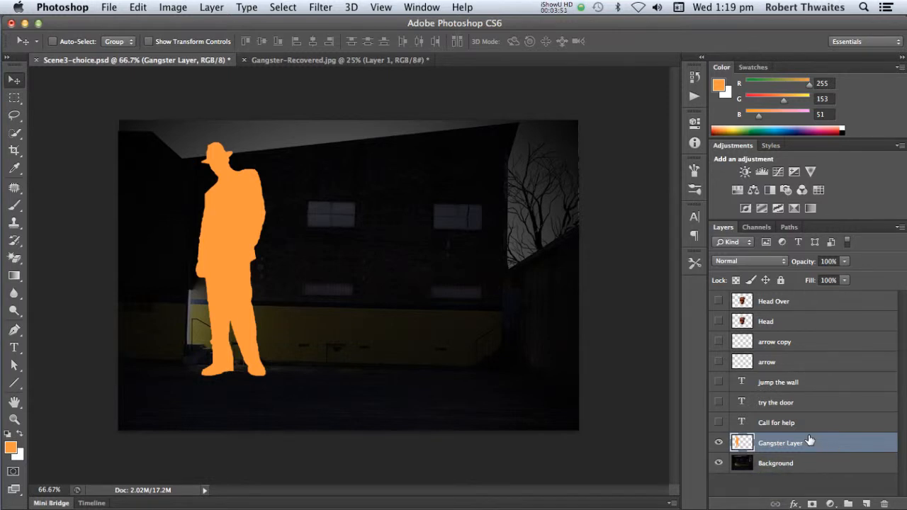
key(super+z)
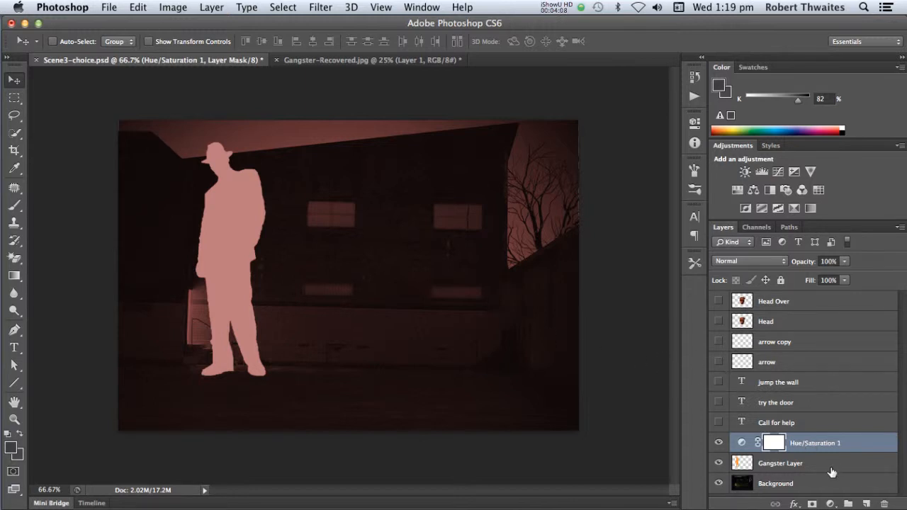
- Move Gangster Layer to the top of the layer stack, above Head Over
drag(830, 466, 857, 291)
drag(805, 464, 792, 297)
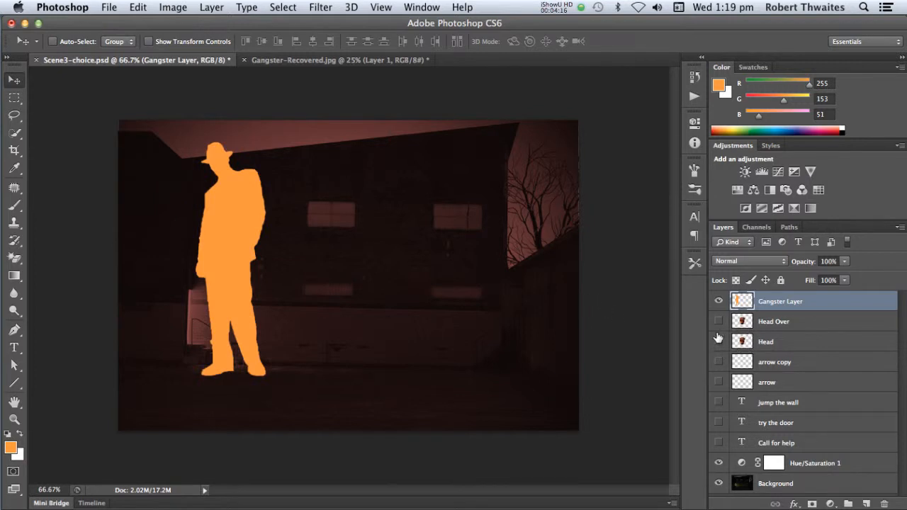
- Show all hidden layers and compare the full scene with the Hue/Saturation 1 adjustment off and on
drag(718, 321, 715, 445)
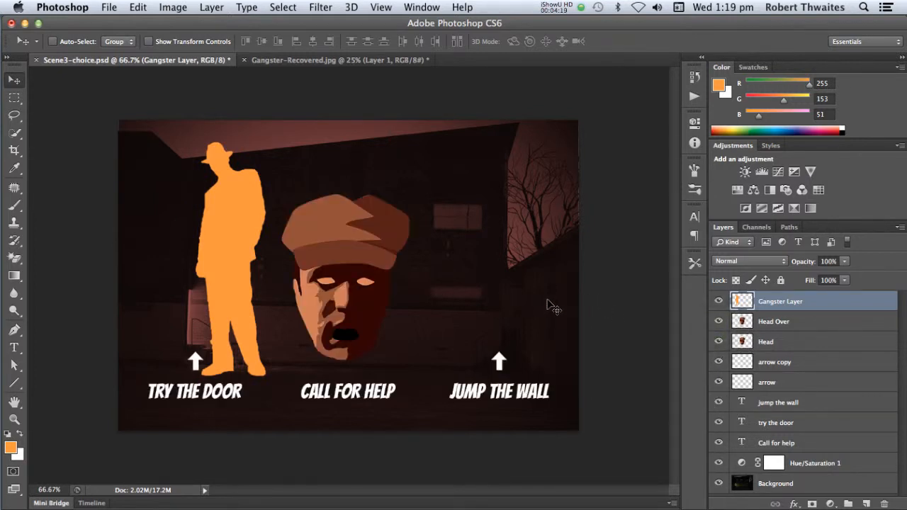
click(718, 463)
click(718, 463)
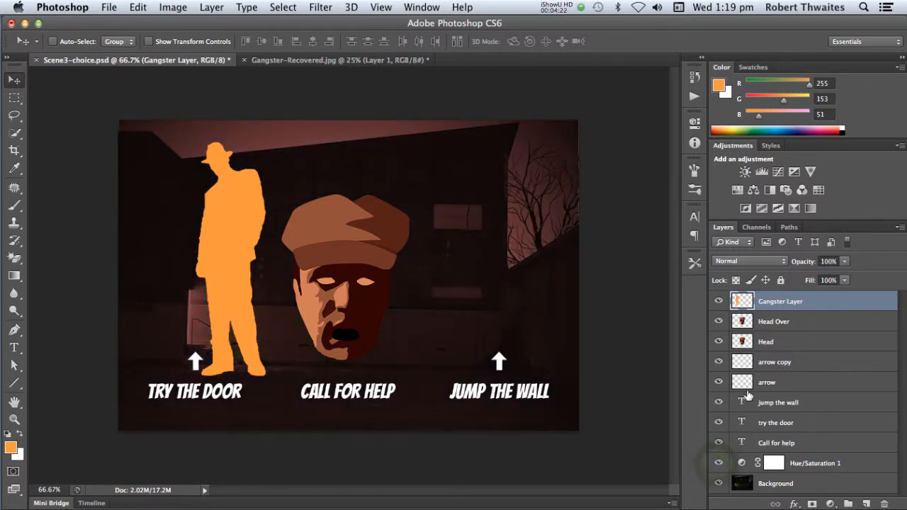